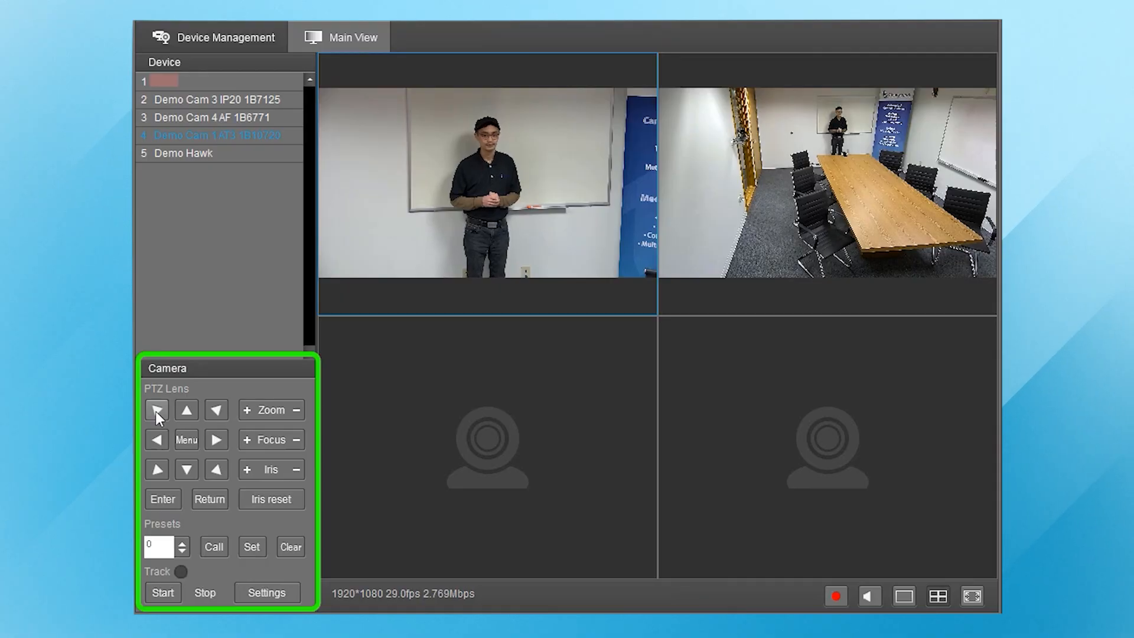
Adjust the PTZ camera's pan and tilt to frame the presenter at the whiteboard, and store the framing as preset 1.
click(190, 404)
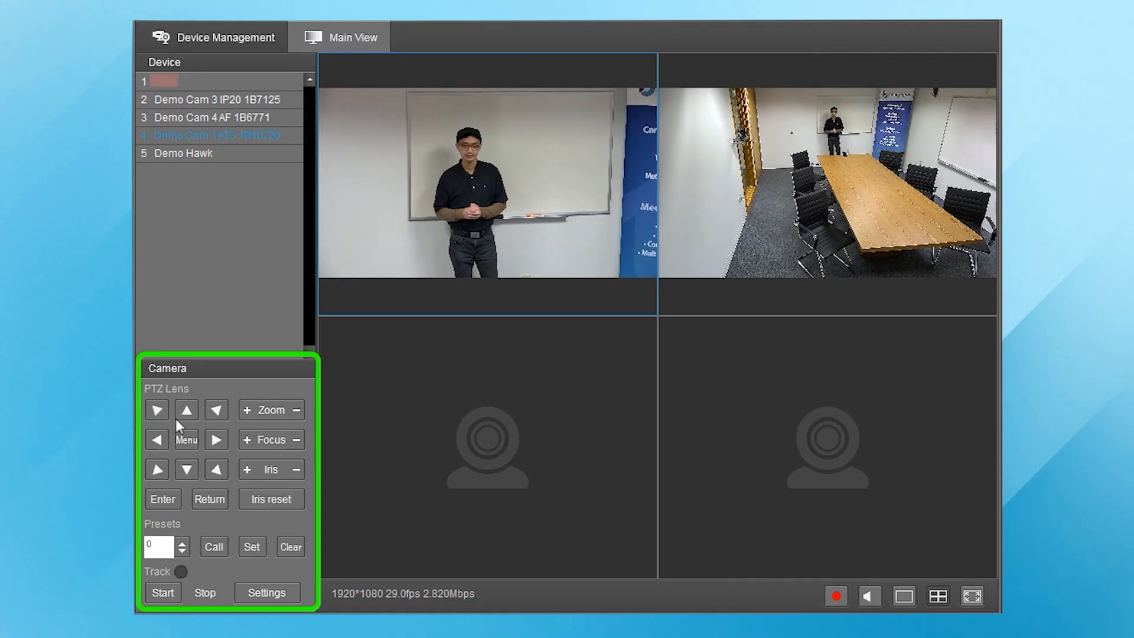
click(156, 440)
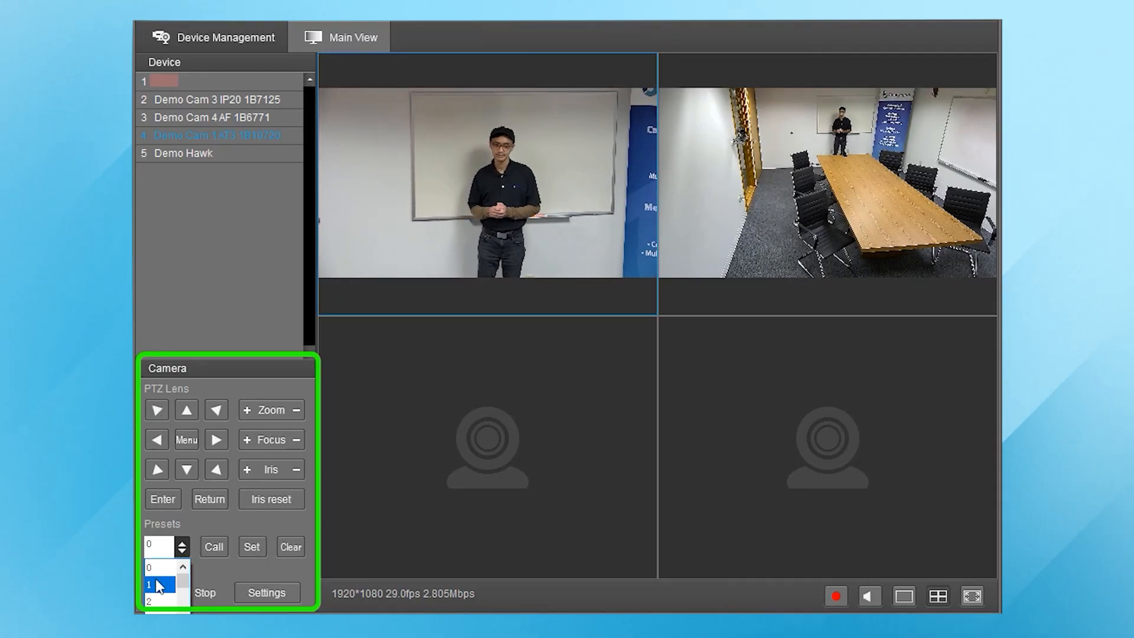
click(252, 545)
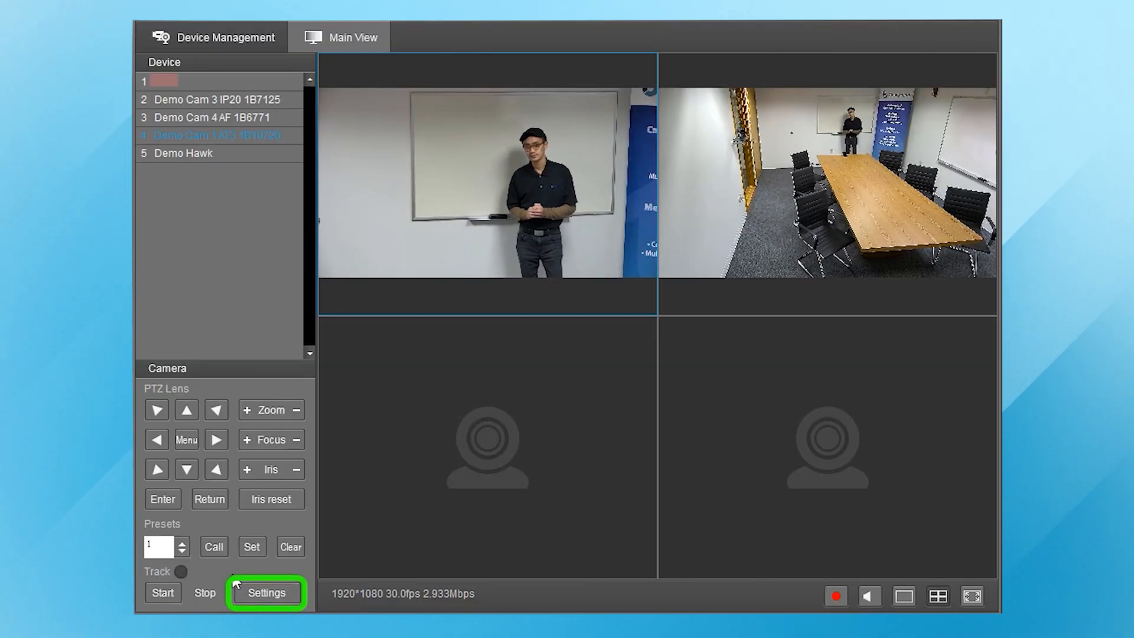
Open the camera's tracking settings and remove blocking zones 2 and 1.
click(236, 584)
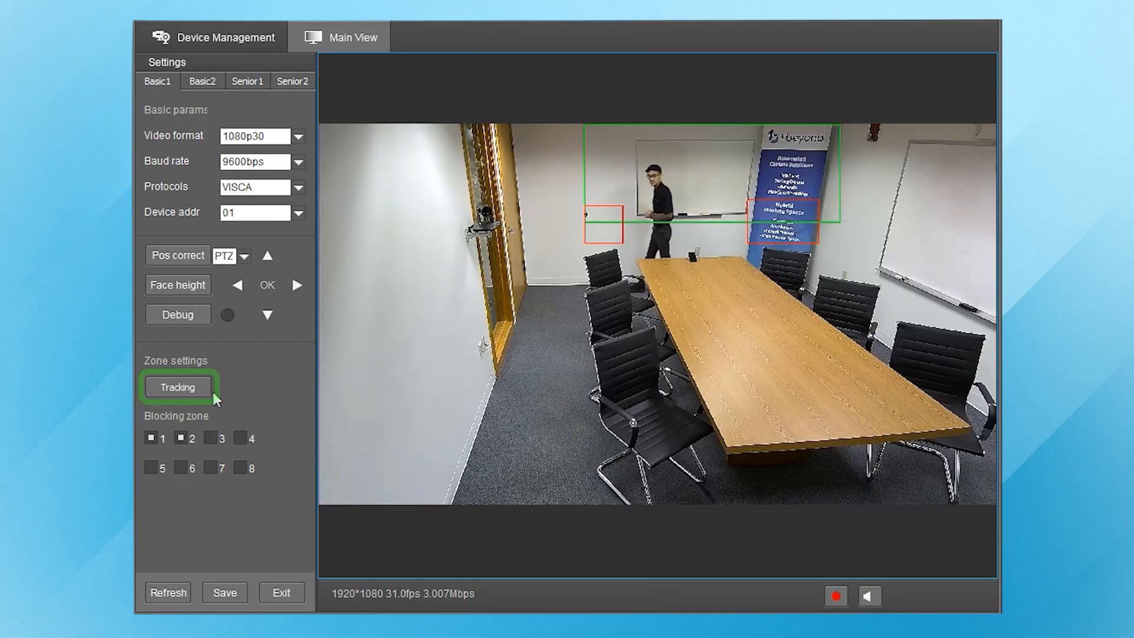
click(180, 438)
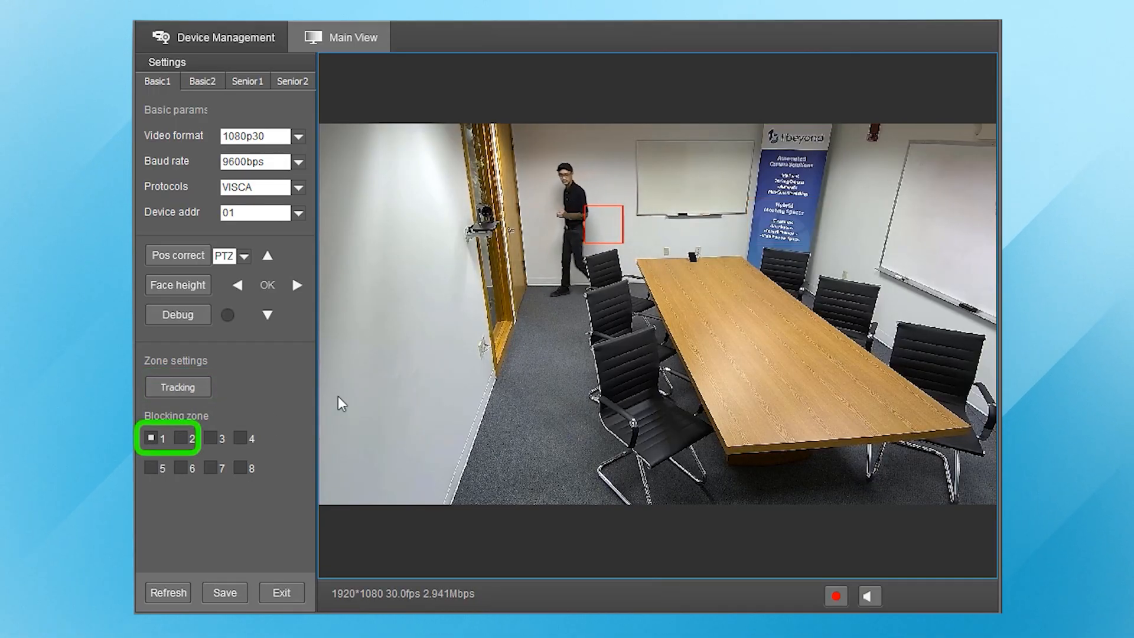
click(151, 438)
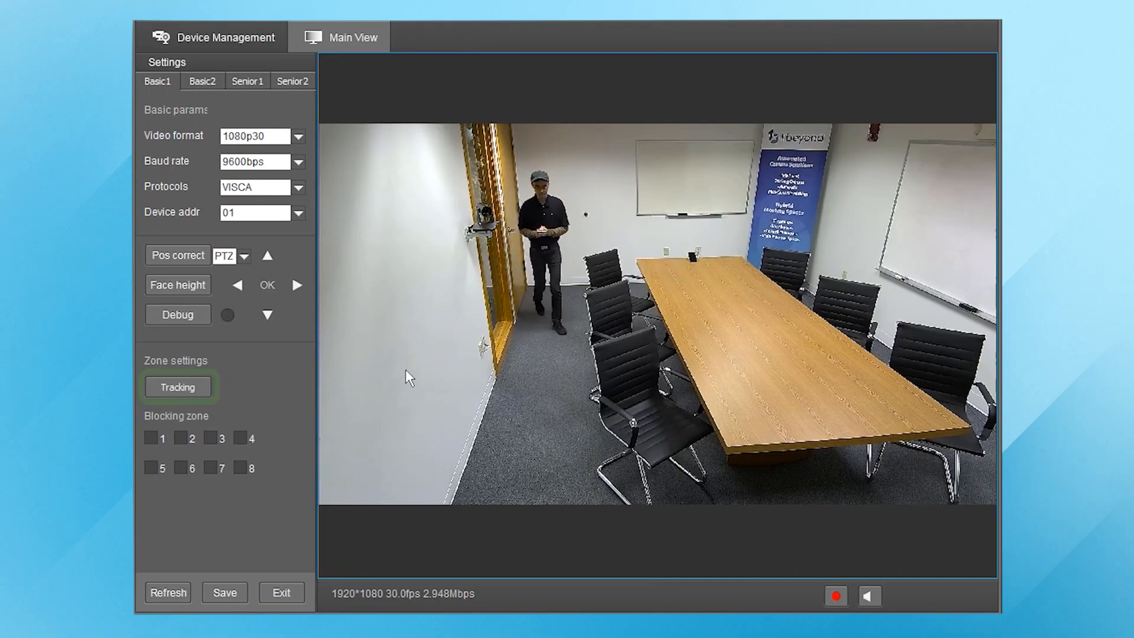
Draw the tracking zone on the back wall, from beside the door across the whiteboard to the banner.
click(183, 394)
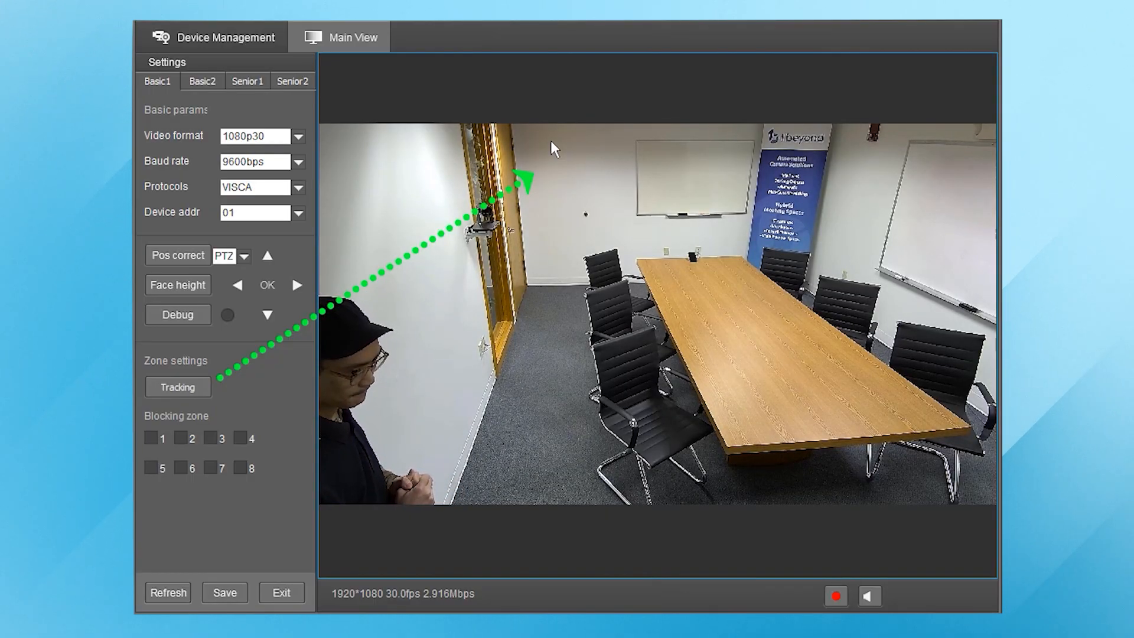
drag(551, 142, 788, 222)
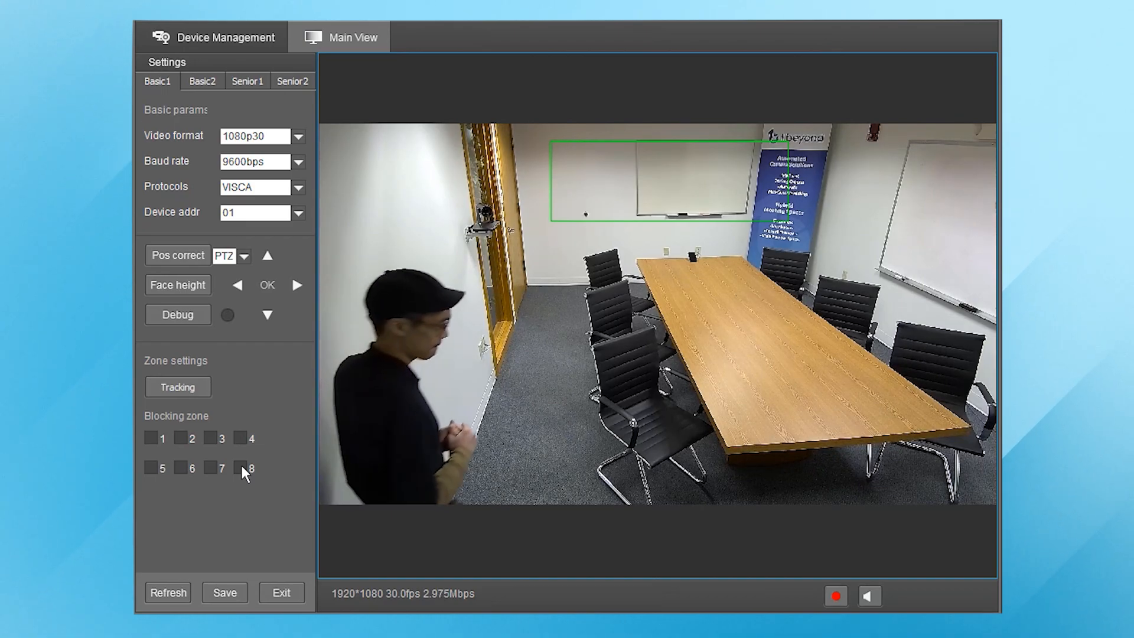
click(176, 385)
drag(541, 140, 776, 222)
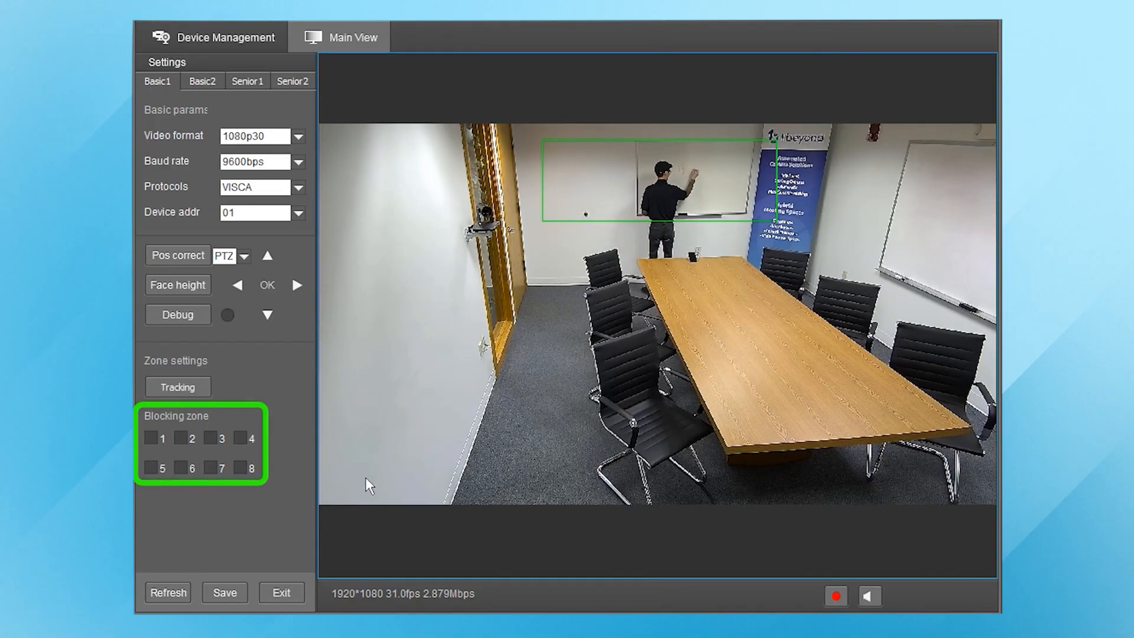
Enable blocking zone 8 over the back whiteboard and redraw the tracking zone slightly taller, from beside the door to the banner.
click(242, 469)
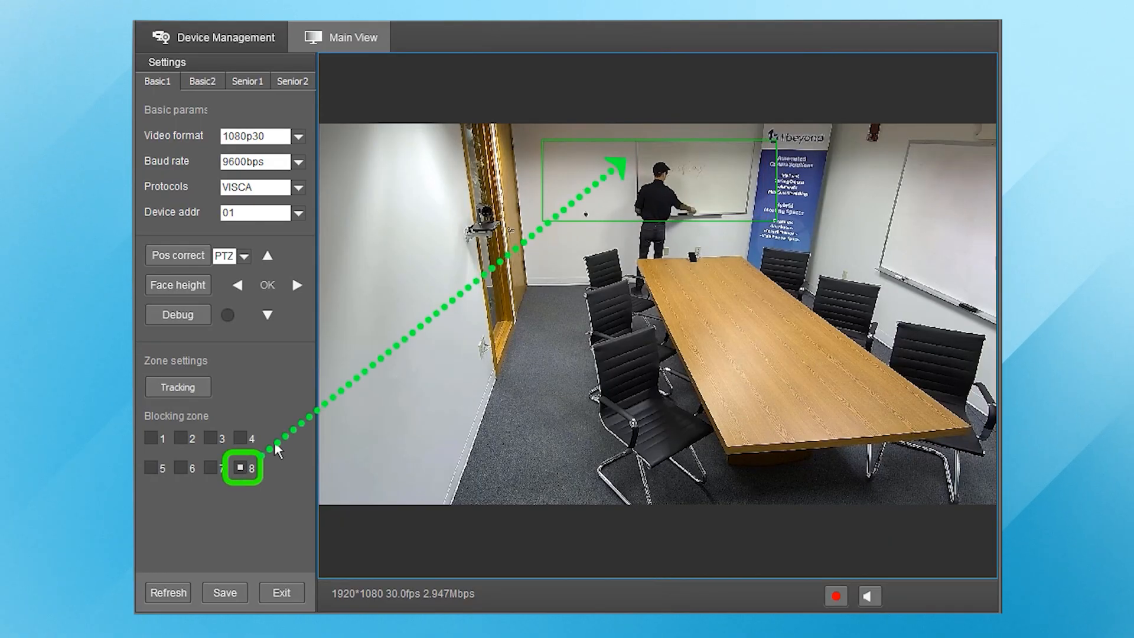
mouse_move(633, 139)
mouse_down()
mouse_move(683, 192)
mouse_move(753, 217)
mouse_up()
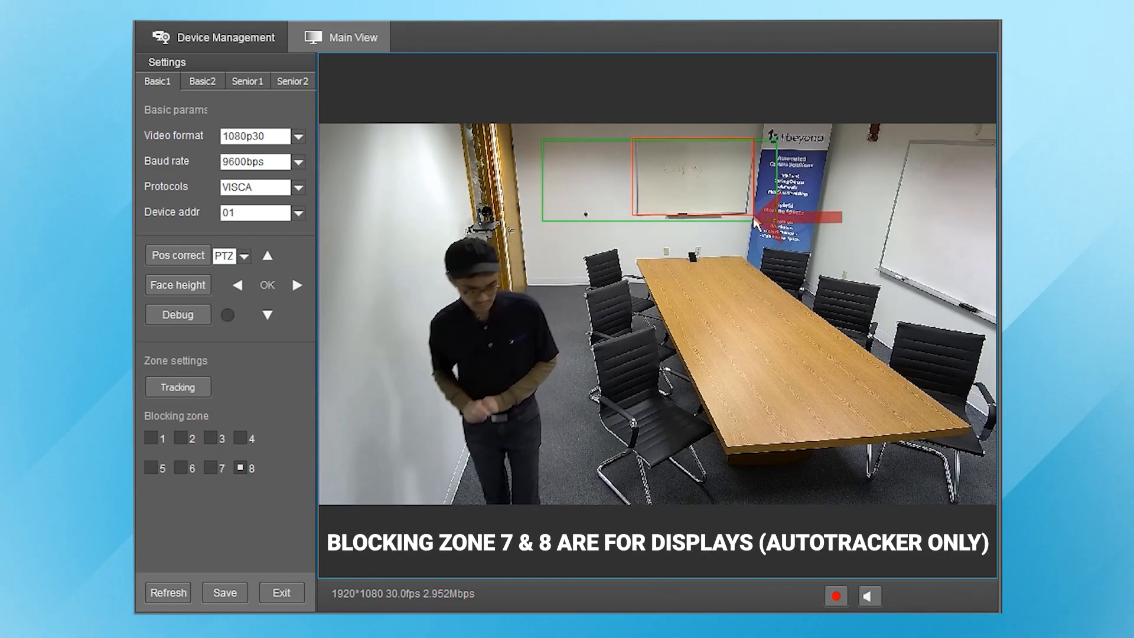
click(185, 388)
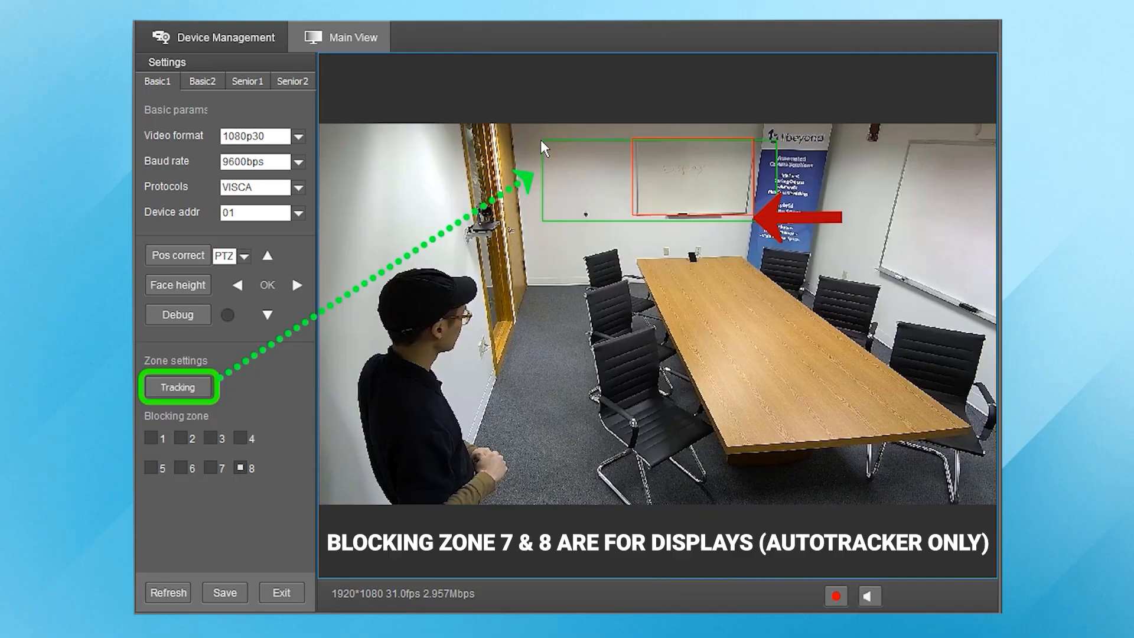
drag(542, 141, 764, 233)
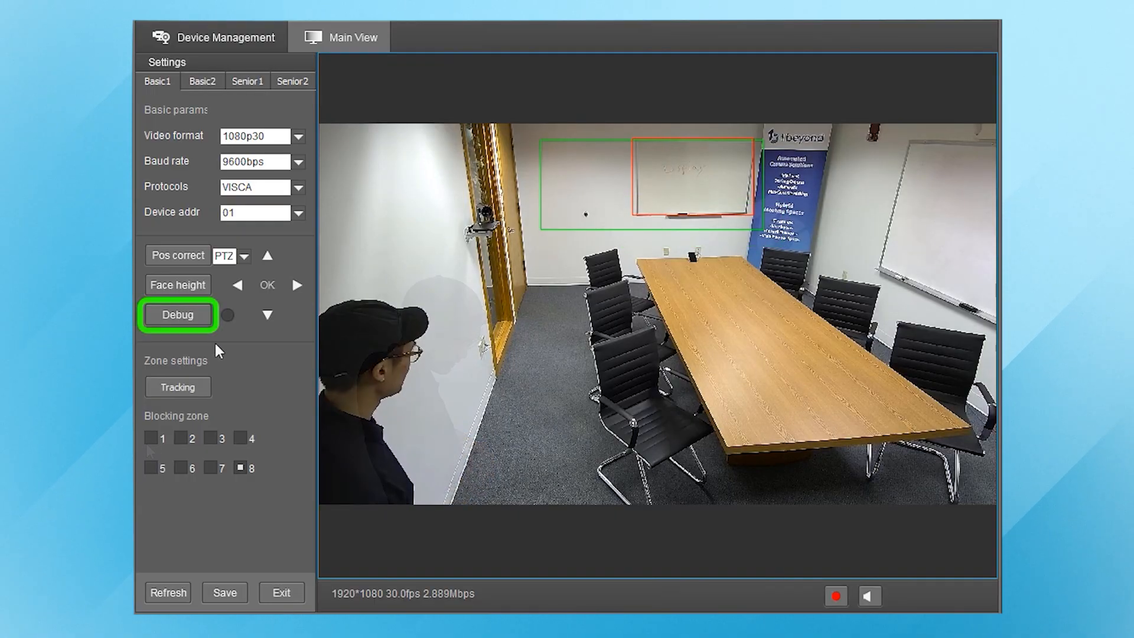
Turn on Debug, save and leave the settings, and start auto-tracking.
click(190, 316)
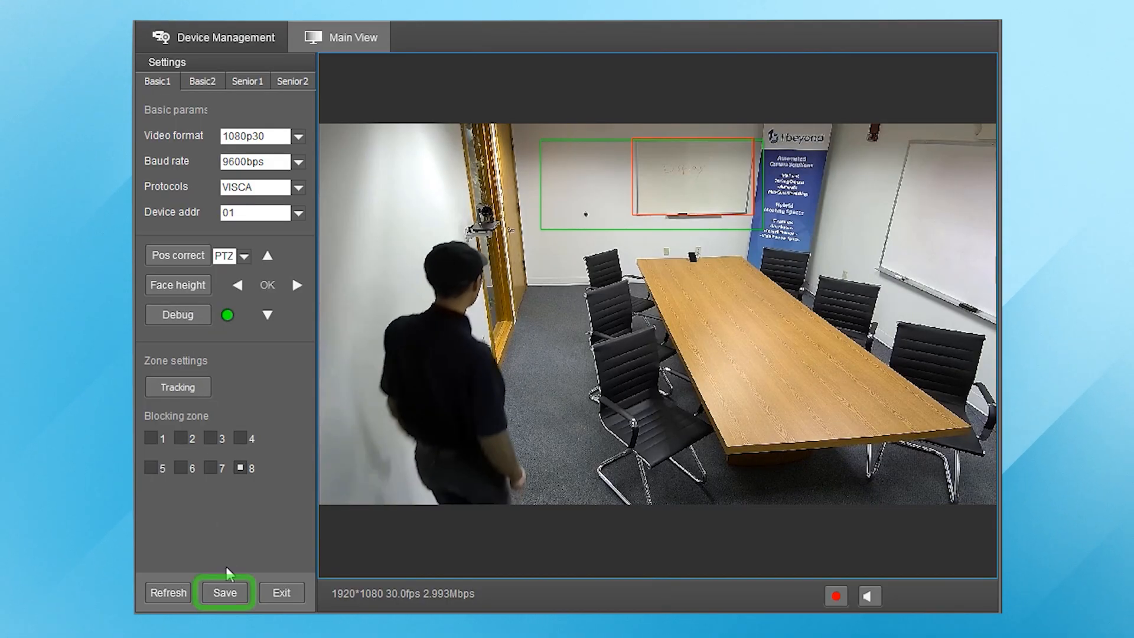
click(277, 595)
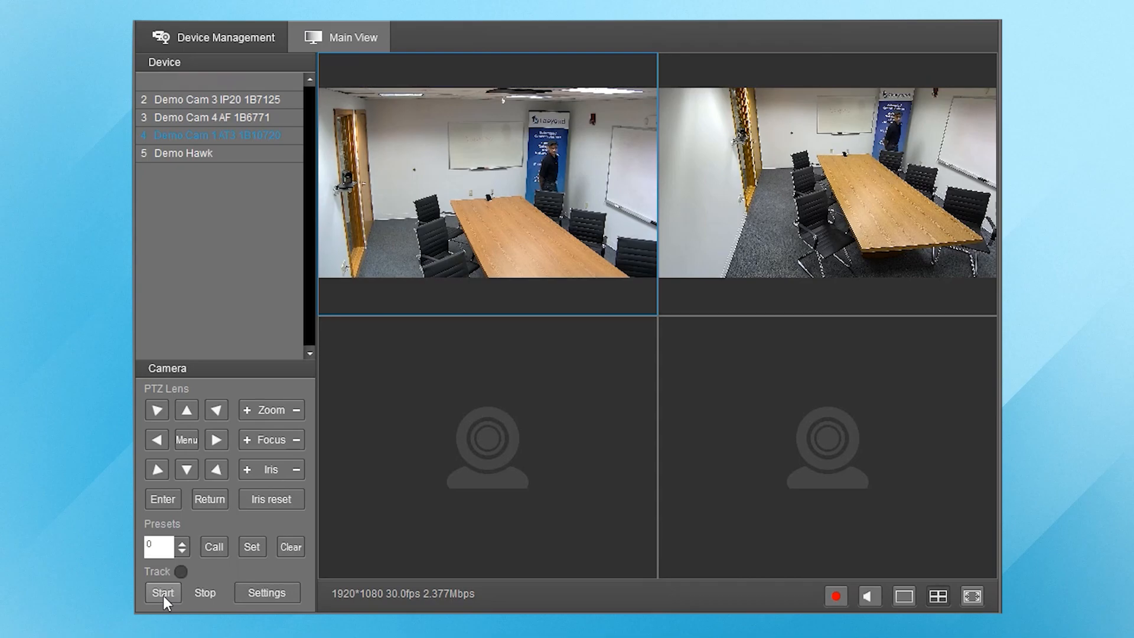
click(163, 592)
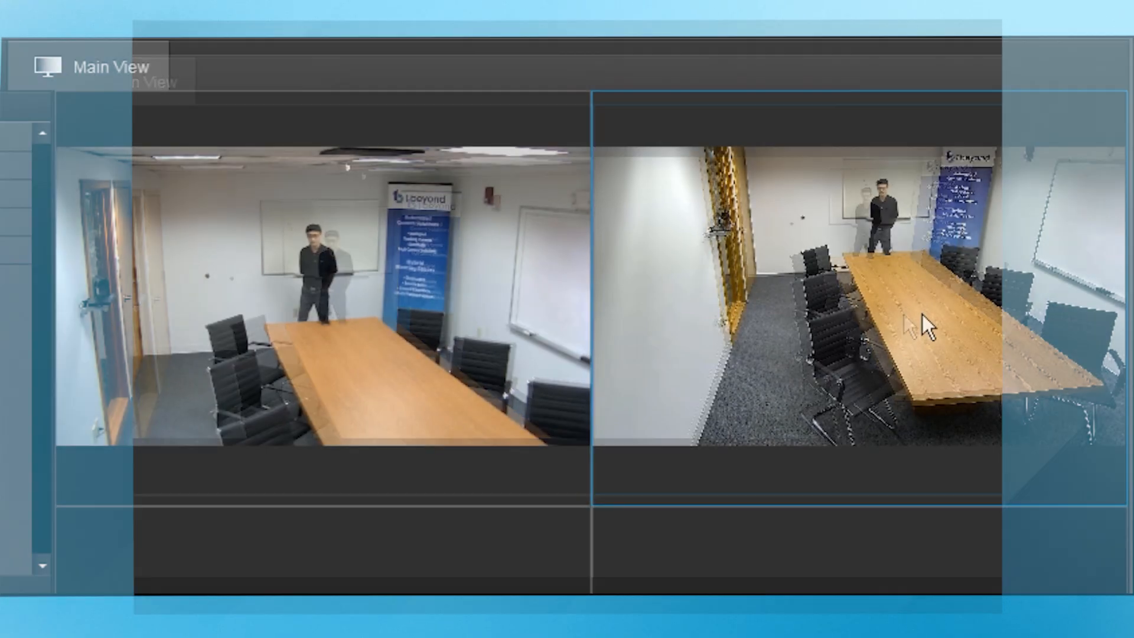
In the wide camera's settings, enable blocking zone 1 and draw it around the seated man's head.
click(867, 195)
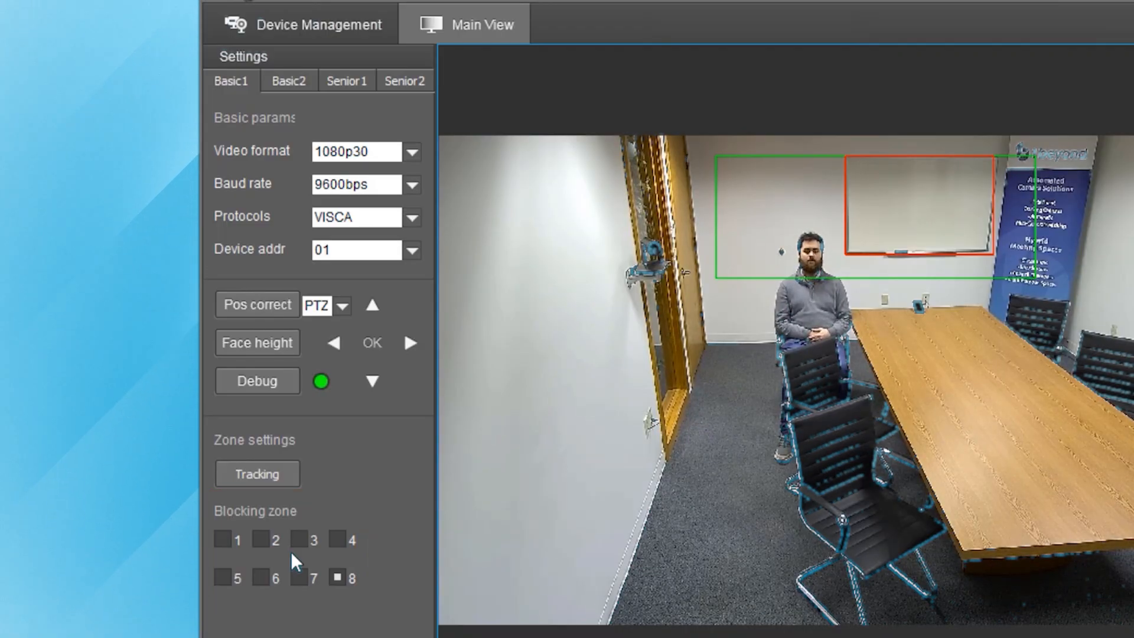
click(224, 540)
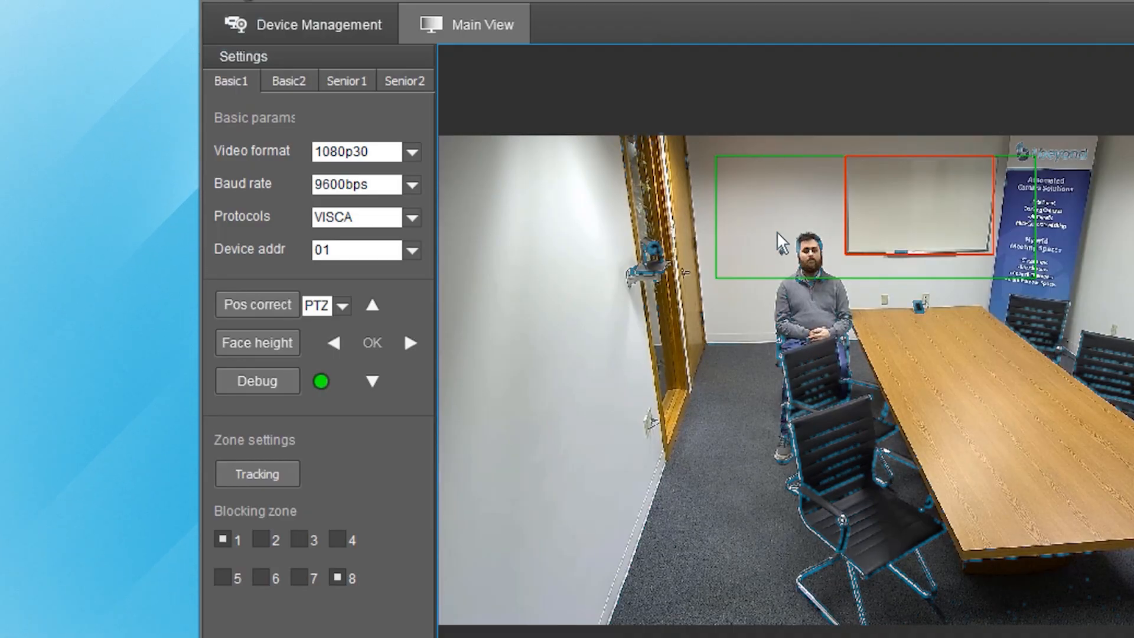
drag(778, 232, 838, 285)
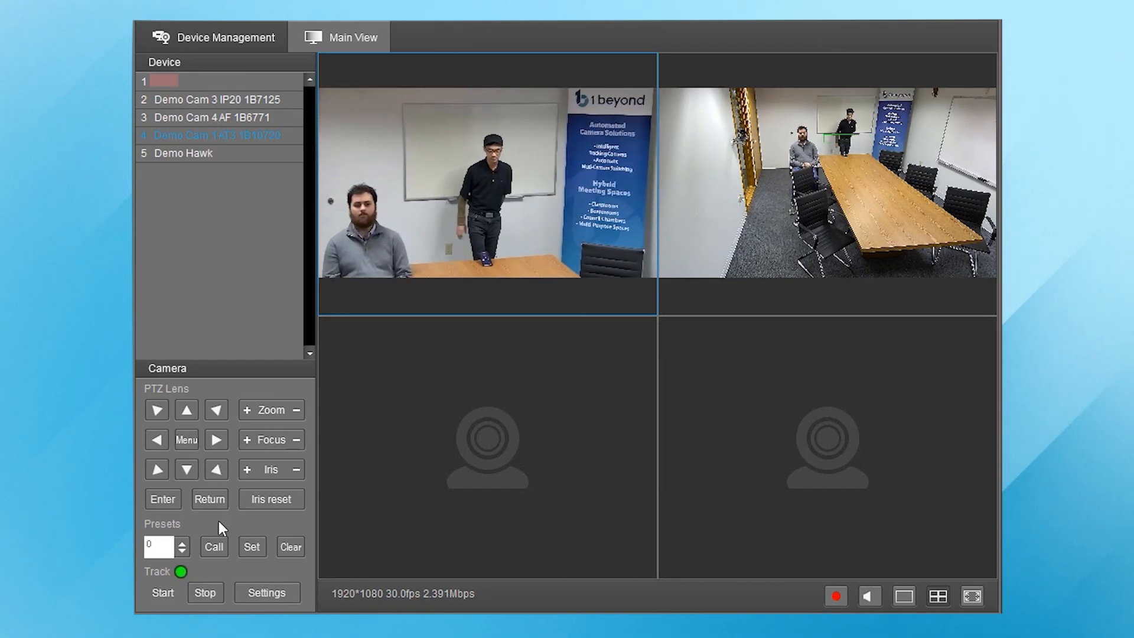
Examine the wide reference view enlarged, return to the four-view layout, and enlarge a single camera view again.
double_click(807, 218)
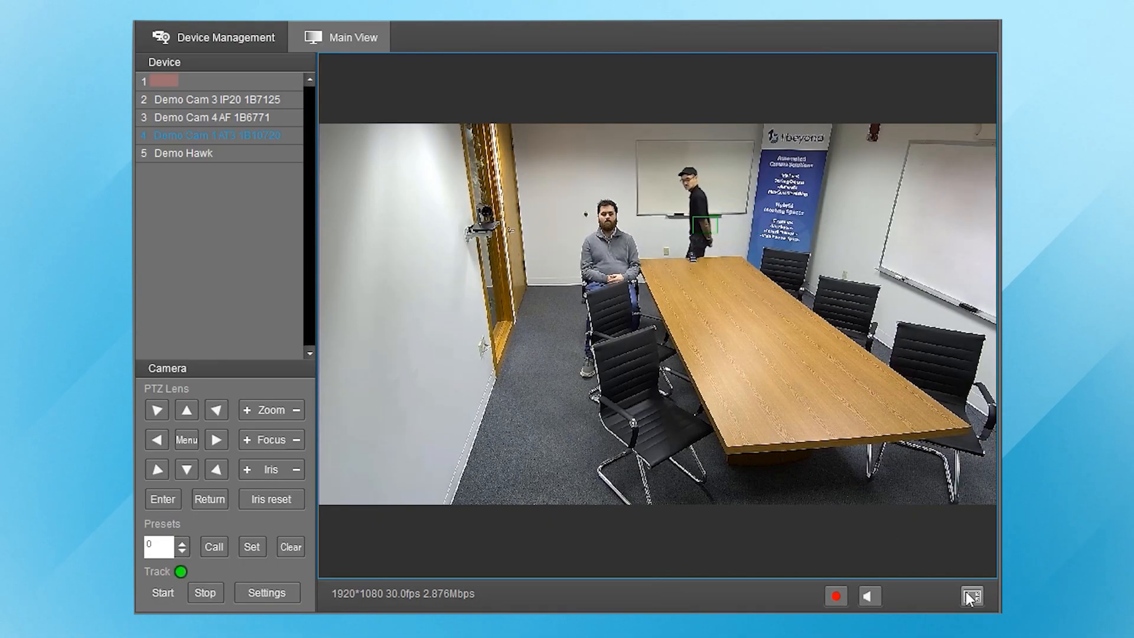
double_click(887, 447)
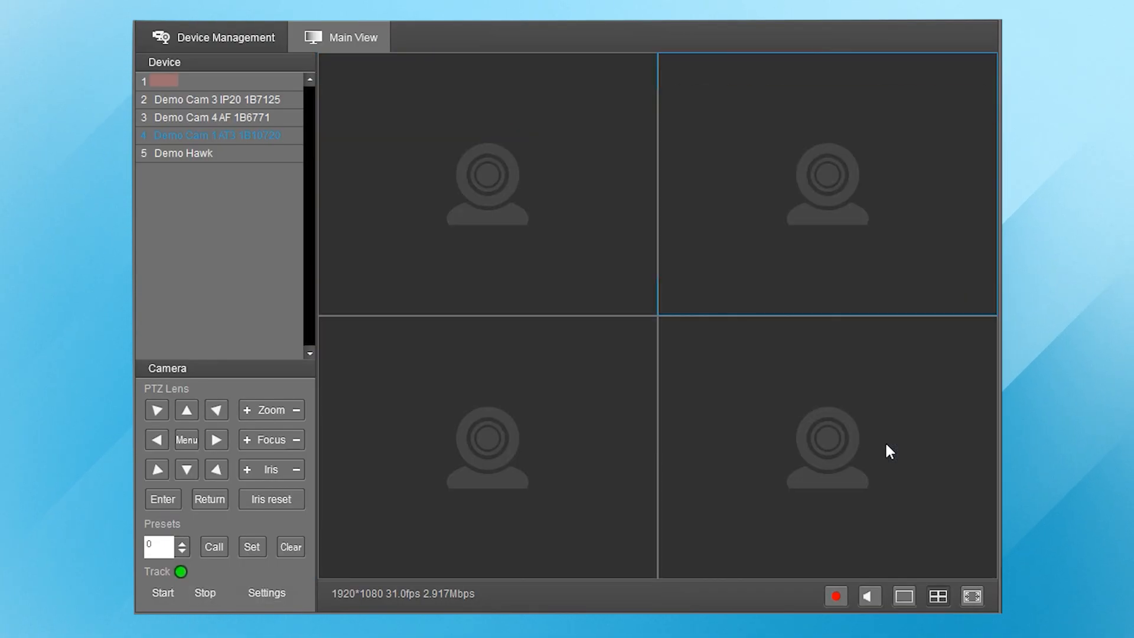
double_click(500, 223)
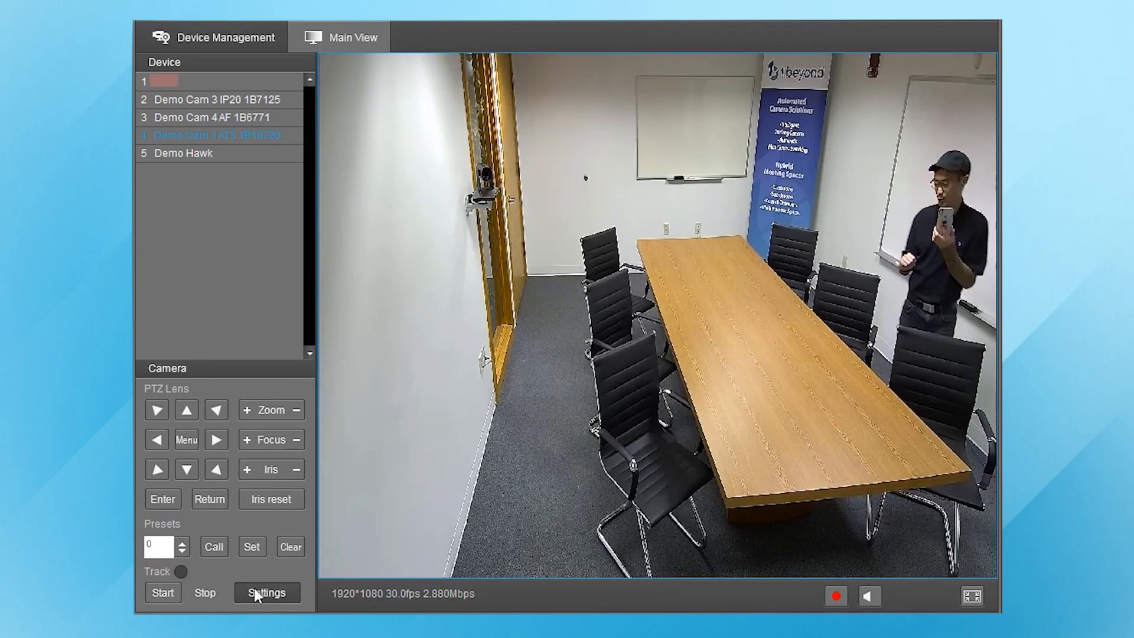
Start position correction for the PTZ camera from its settings, and move the Camera Manager window beside the separate camera preview.
click(255, 589)
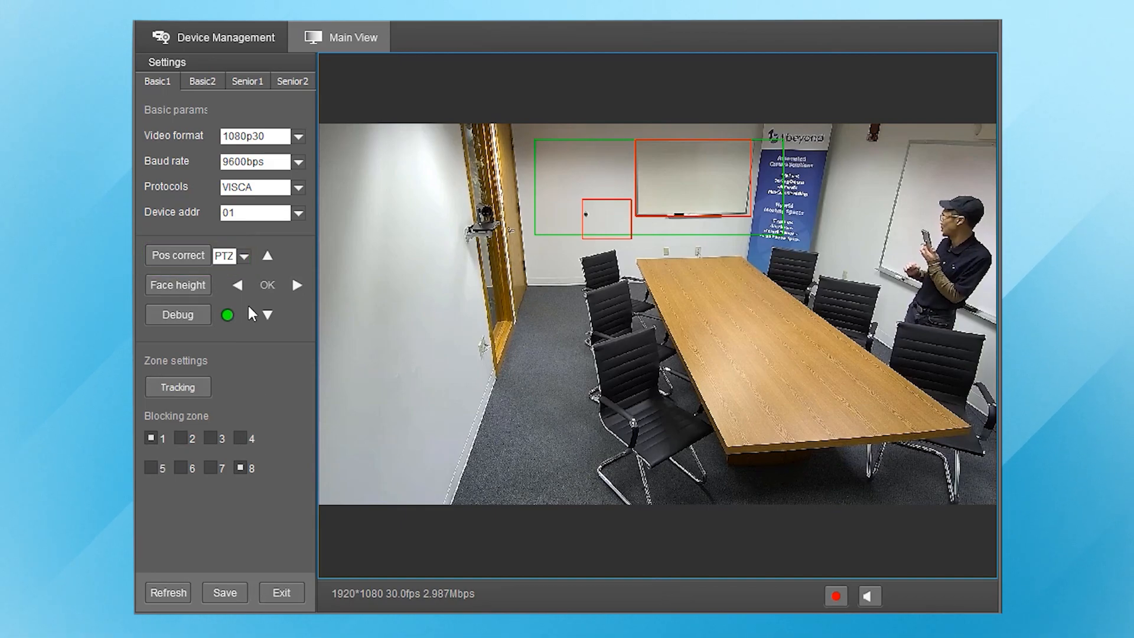
click(183, 254)
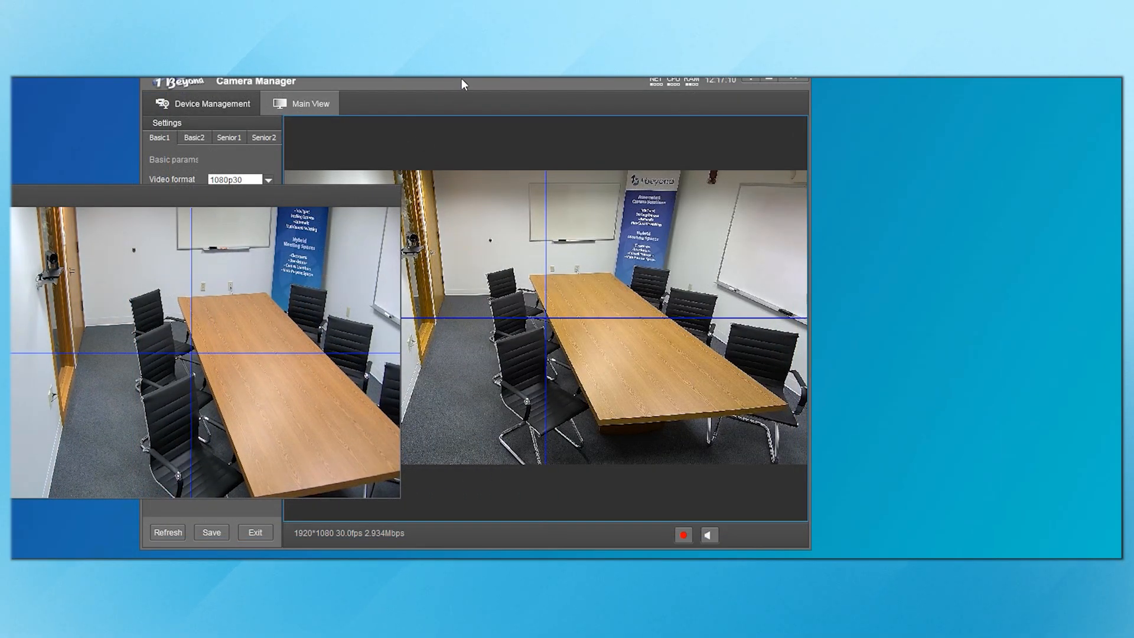
drag(462, 79, 774, 86)
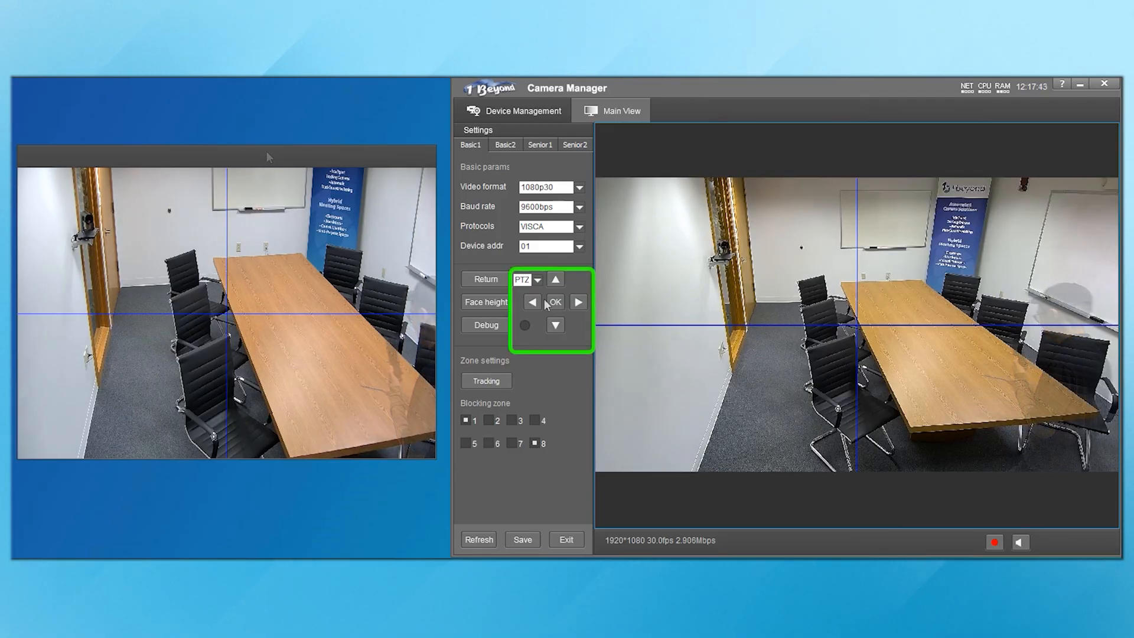
Nudge the PTZ camera's tilt down and up to match its crosshair position to that of the reference view.
click(558, 326)
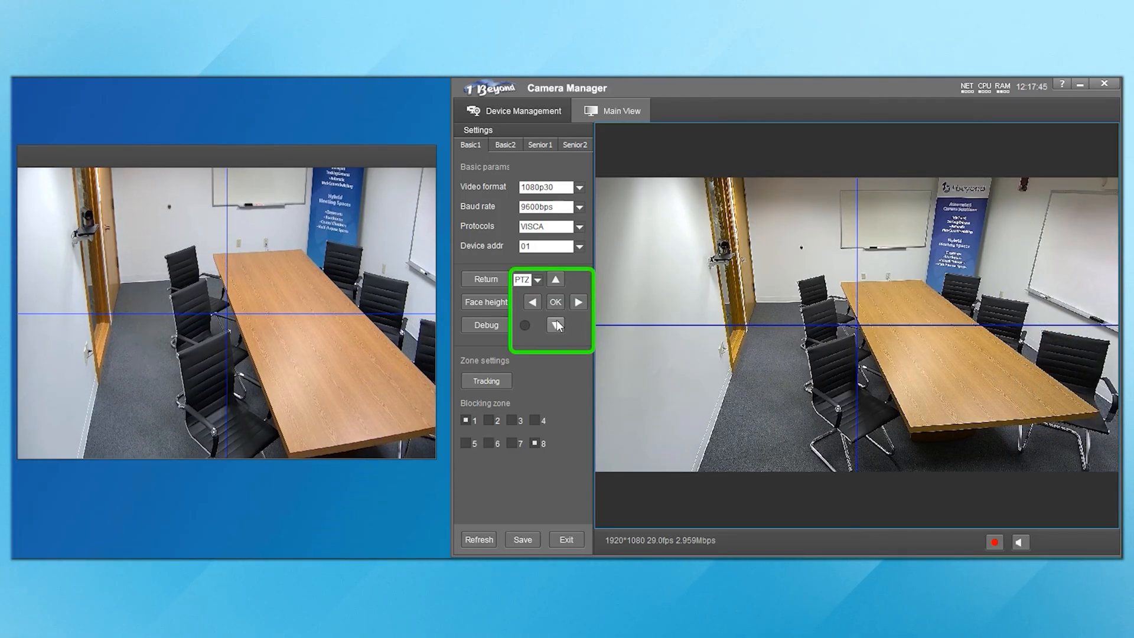
click(554, 279)
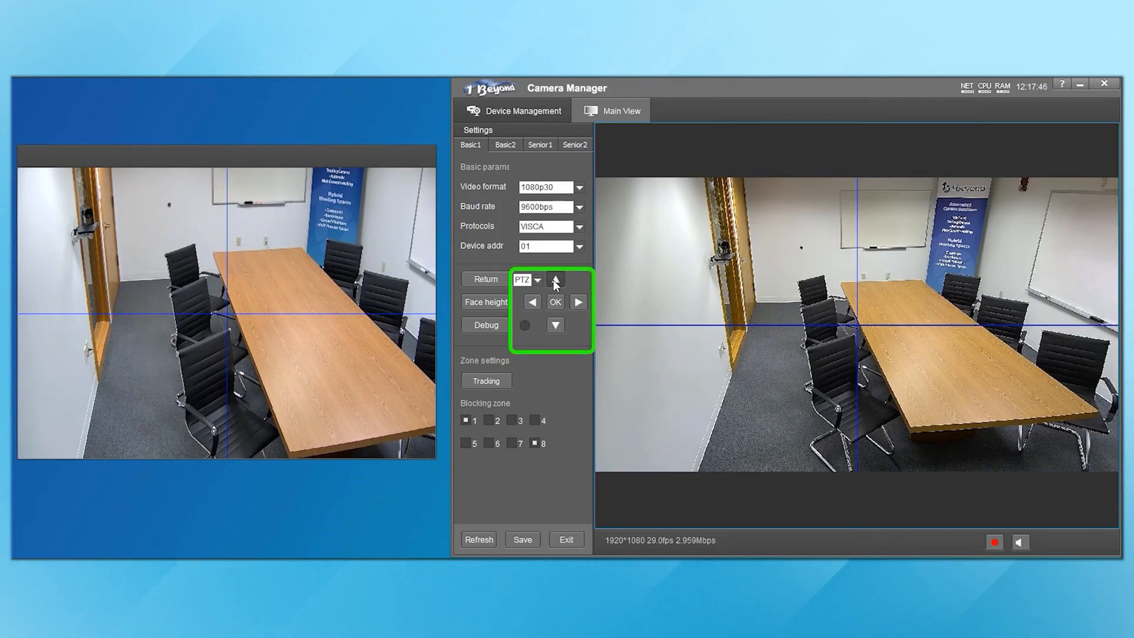
click(556, 325)
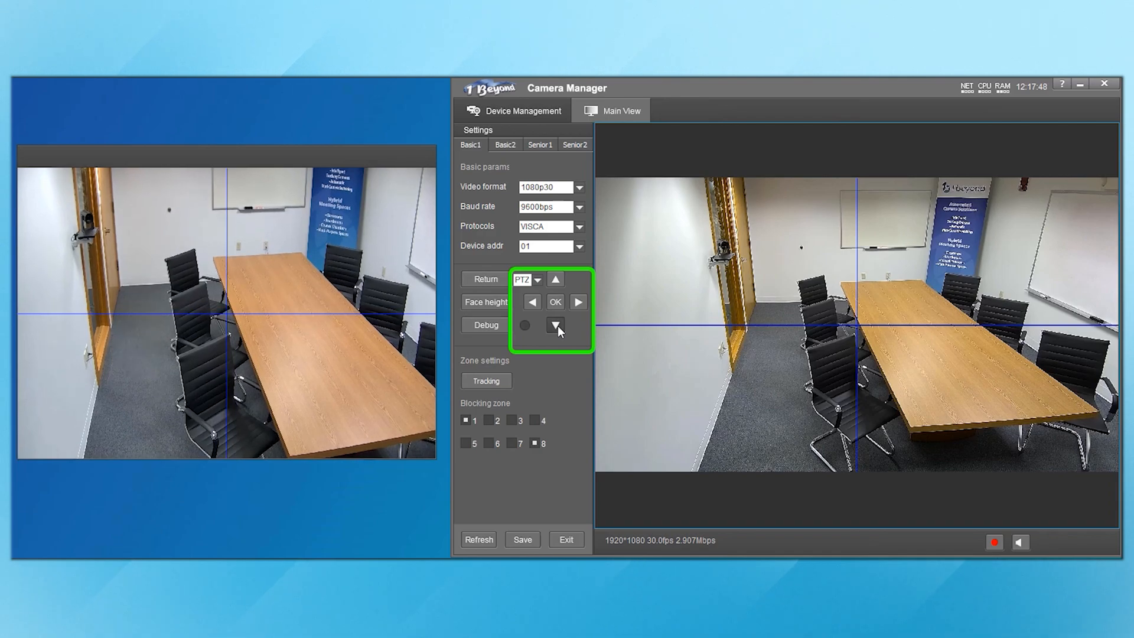
click(554, 280)
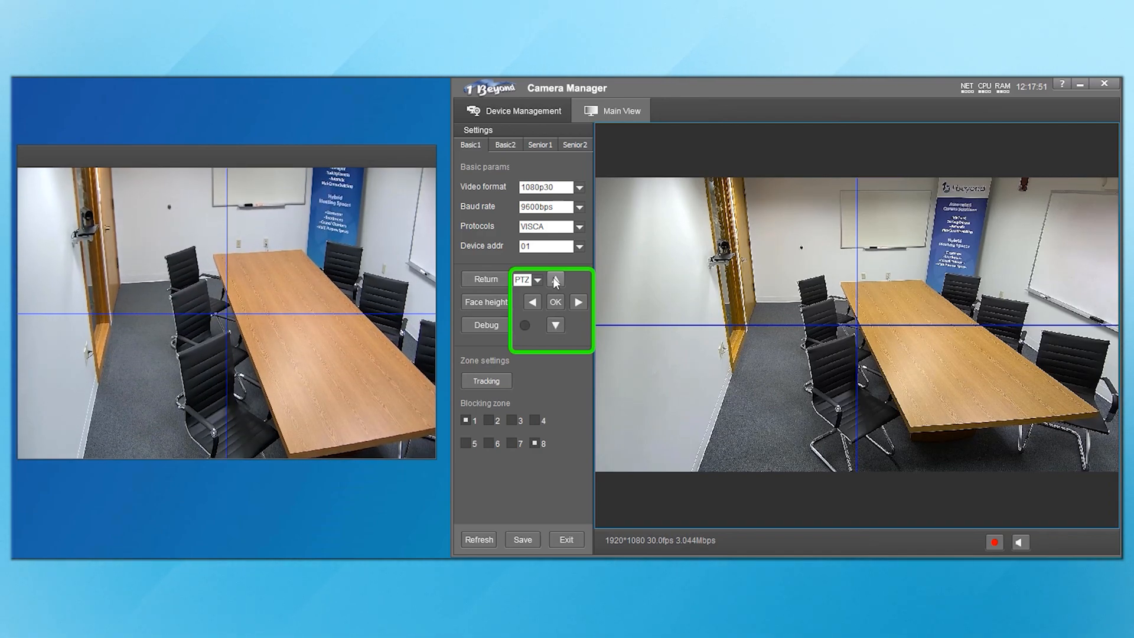